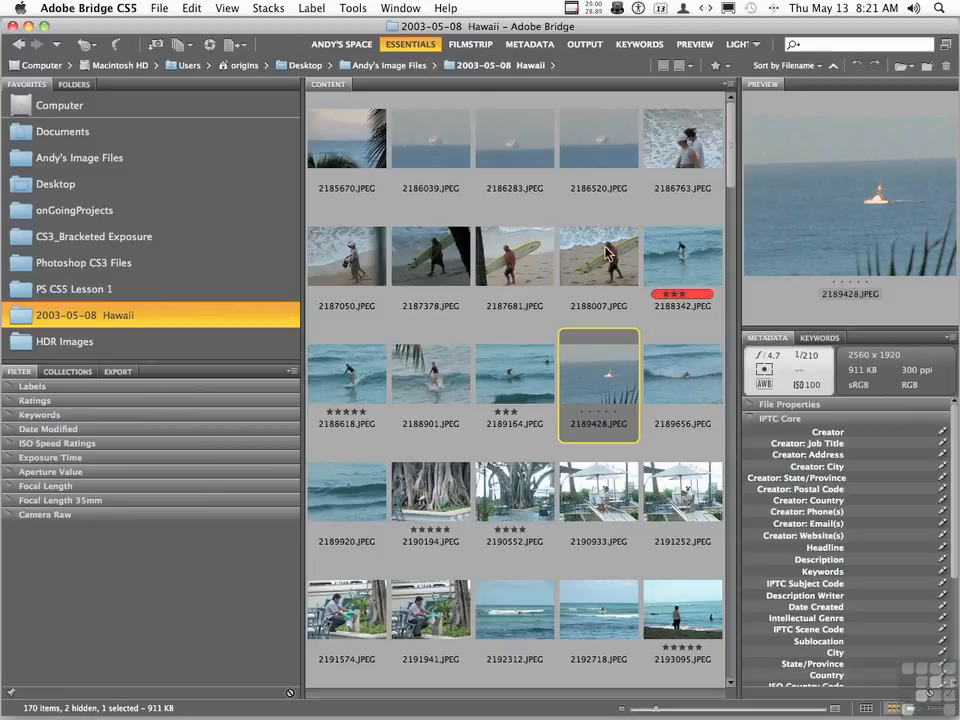
Step: Select photo 2188007.JPEG and examine its File Properties and editable IPTC Core metadata
left_click(600, 258)
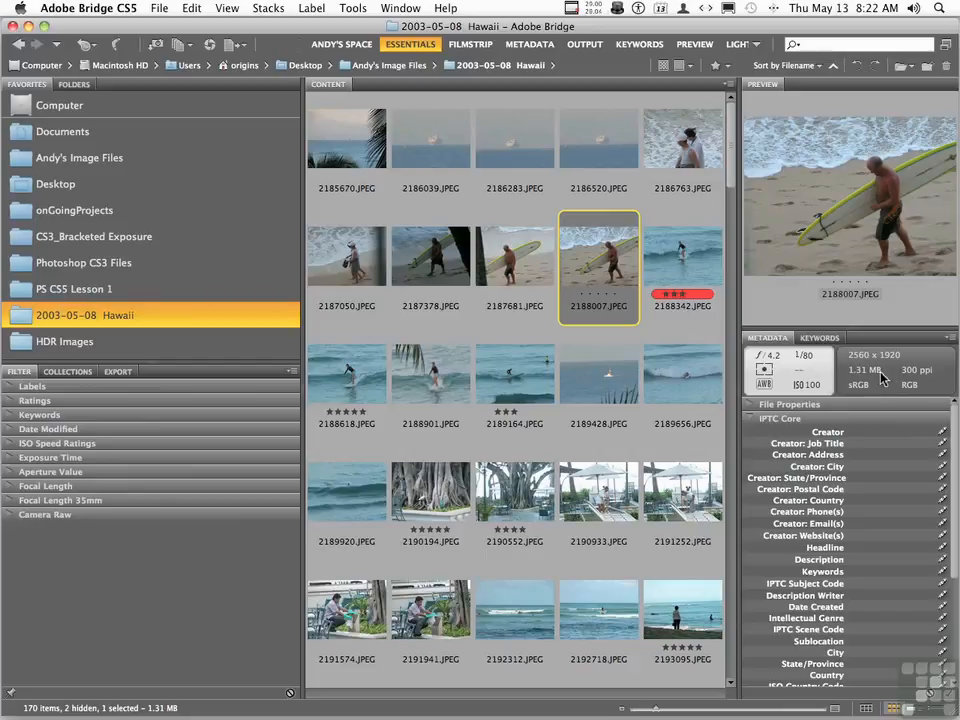
left_click(751, 418)
left_click(750, 405)
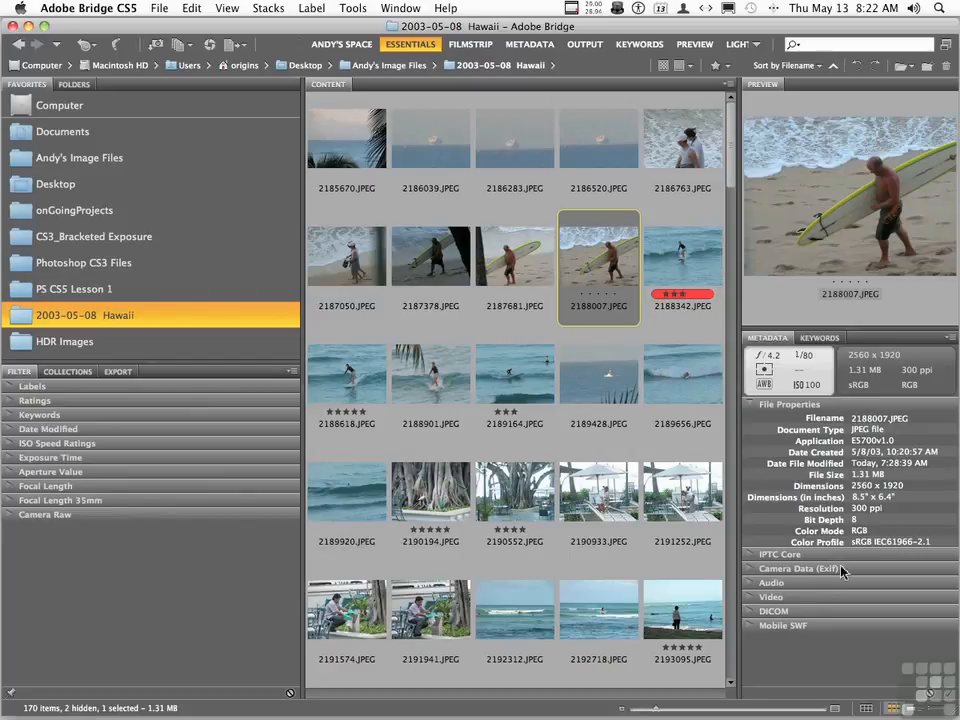
left_click(752, 405)
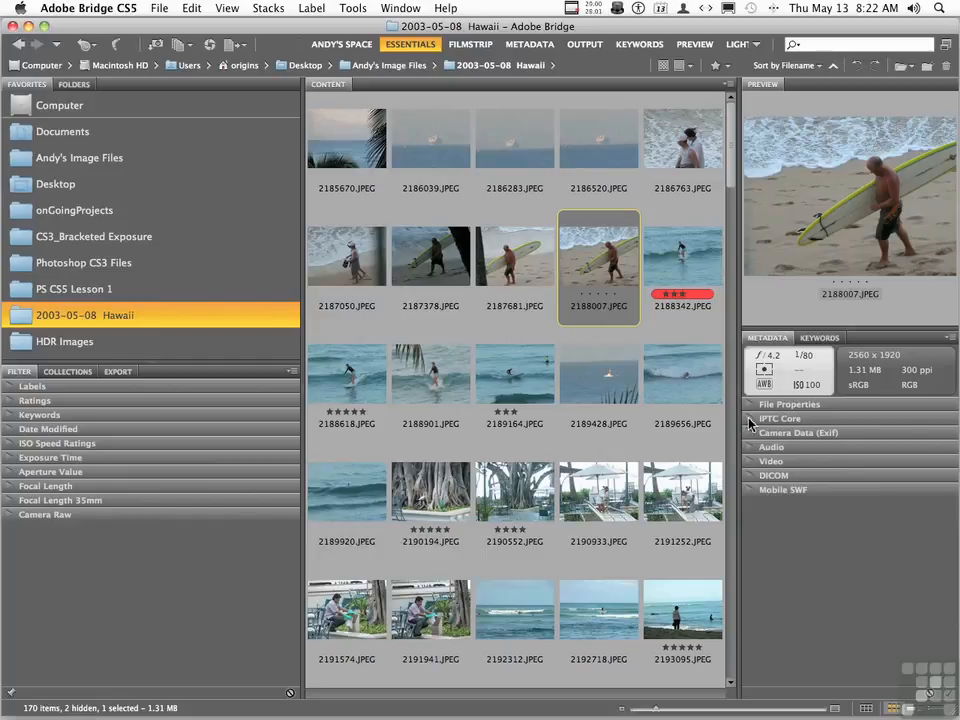
left_click(752, 420)
left_click(866, 433)
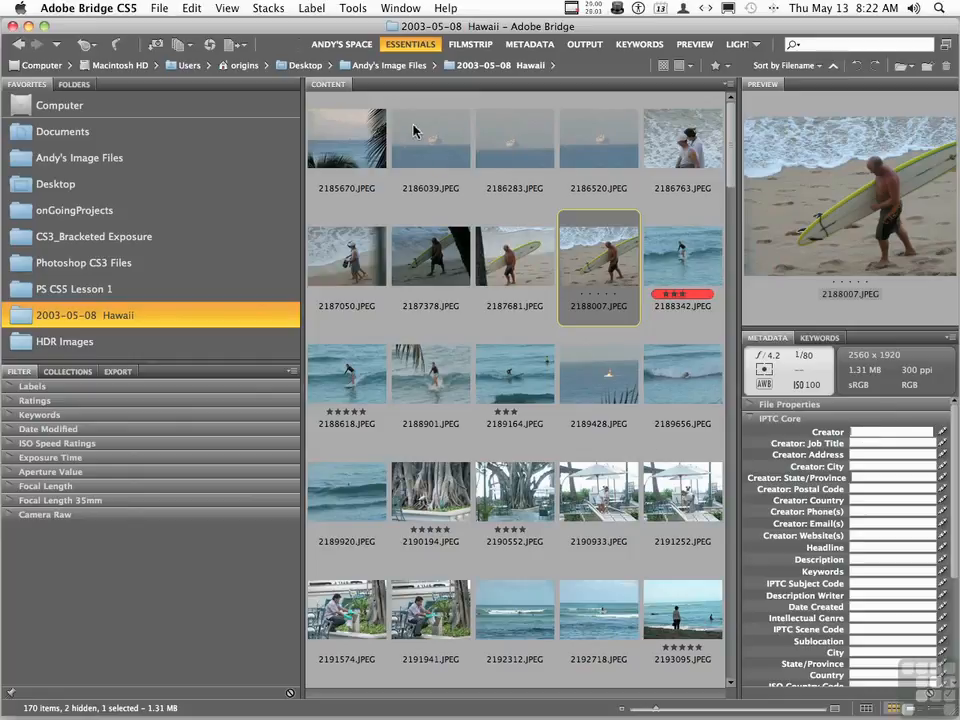
left_click(343, 142)
left_click(585, 143, "shift")
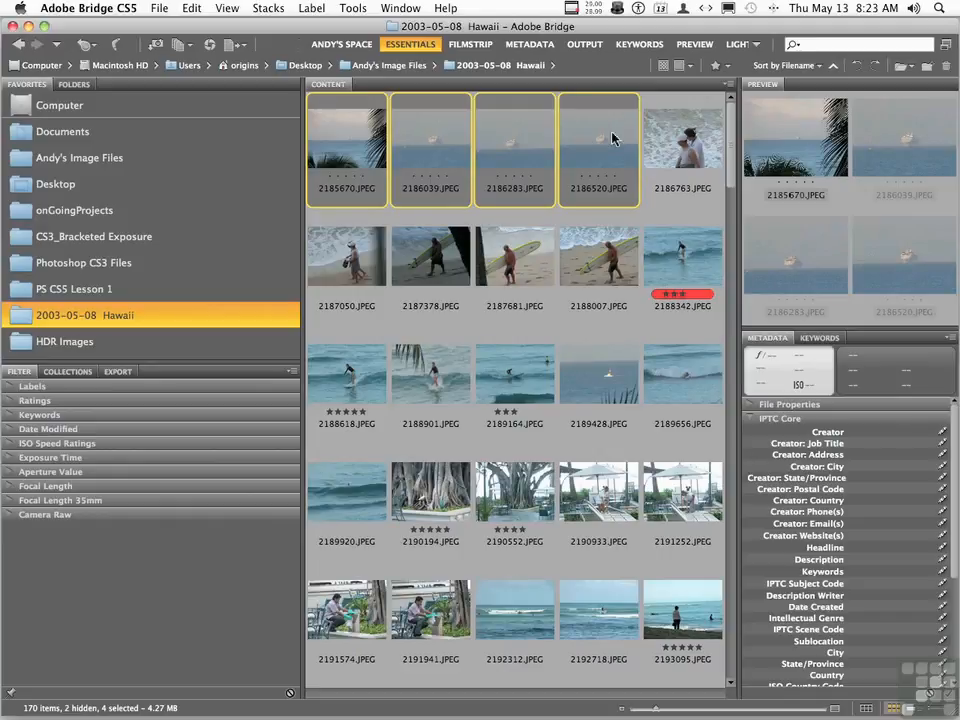
left_click(585, 143)
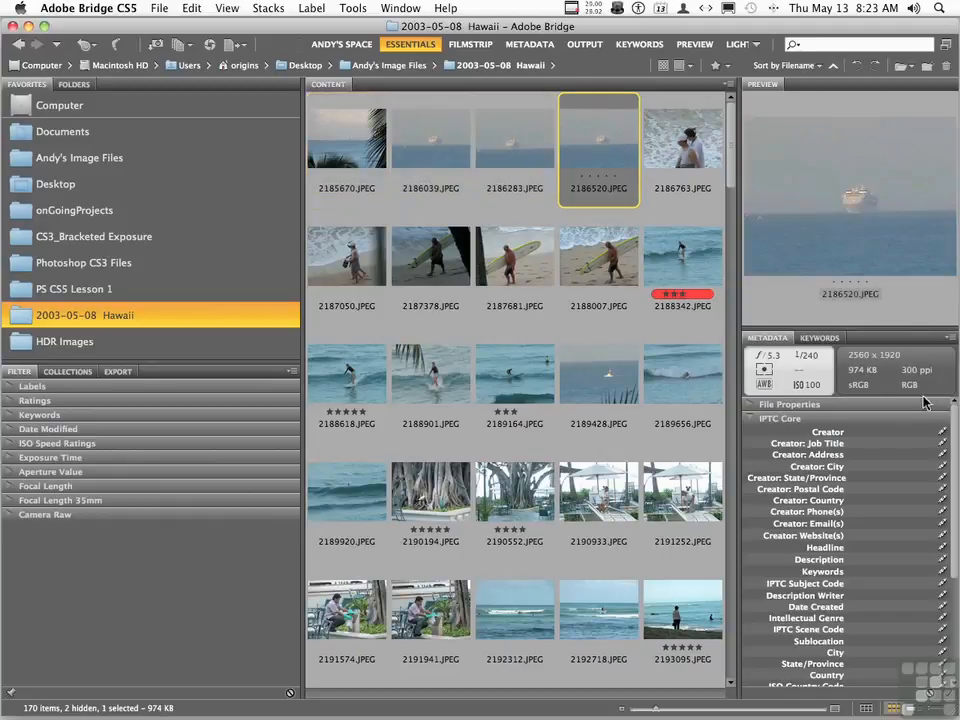
Step: Create a metadata template named Basic, entering the creator's full name and the job title Defender of Chaos
left_click(953, 341)
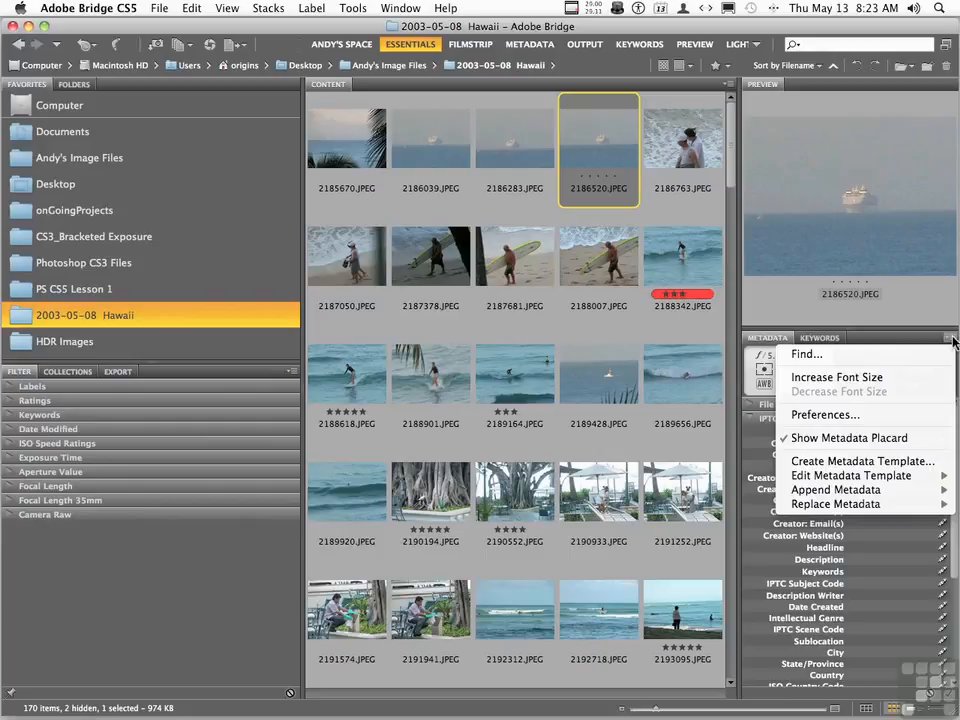
left_click(857, 462)
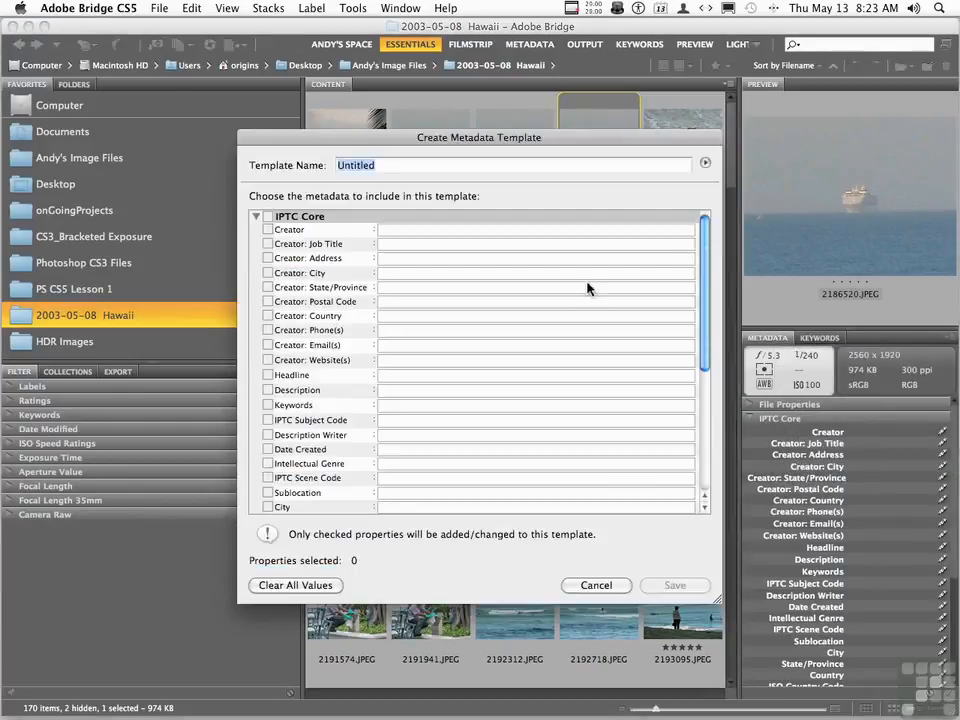
type("Basic")
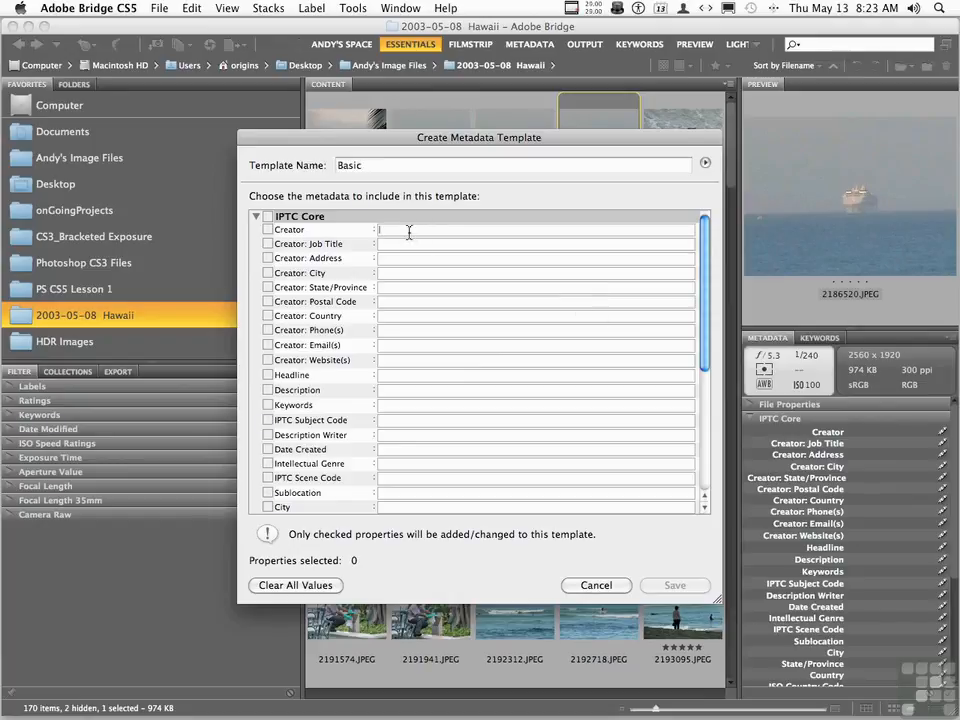
type("Andy Anderson")
key("Tab")
type("Defender of Chaos")
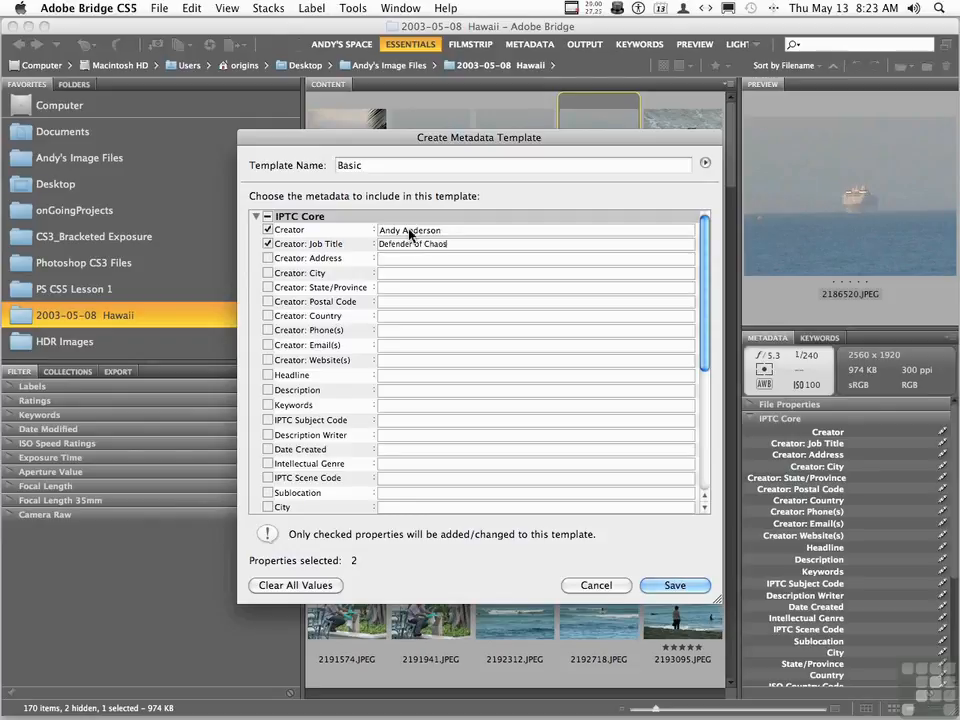
Step: Fill in the creator's street address, city, state and postal code in the Basic template and save it
key("Tab")
type("123 Mad")
type("le Streetr")
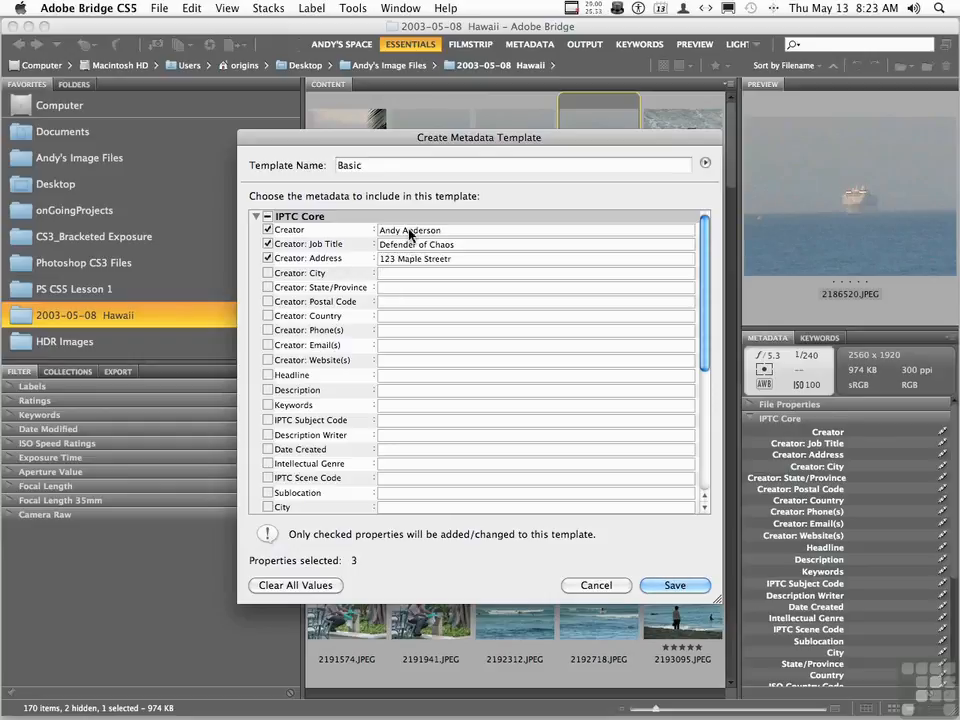
key("Tab")
type("Hometown")
key("Tab")
type("KS")
key("Tab")
type("12345")
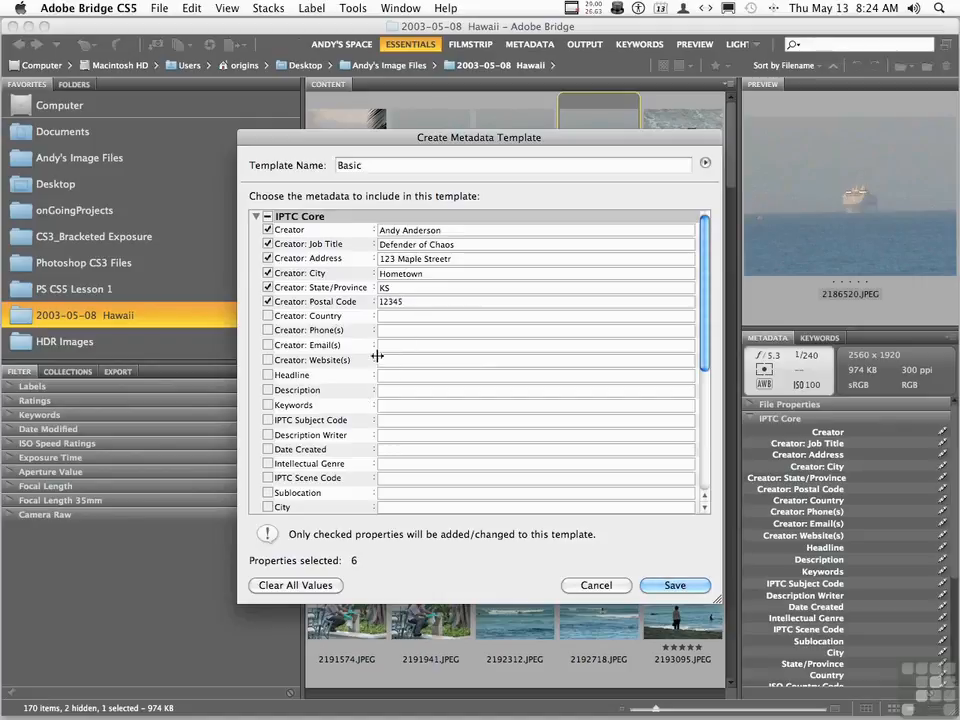
left_click(662, 586)
Step: Replace the metadata of the four photos 2185670.JPEG through 2186520.JPEG with the Basic template and review their IPTC Core fields
left_click(377, 195)
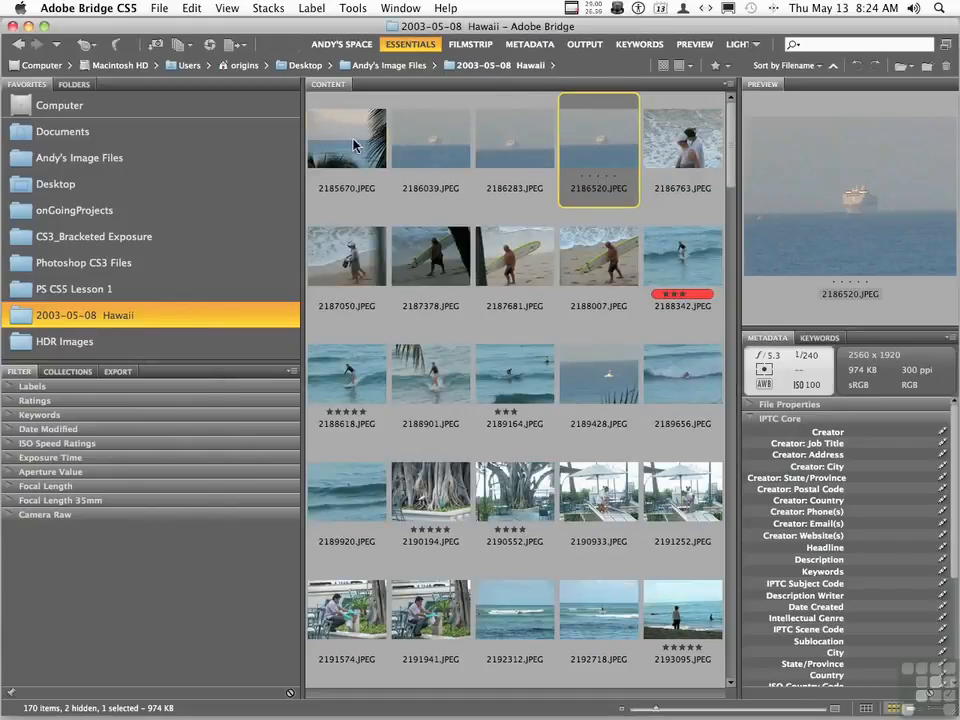
left_click(605, 152, "shift")
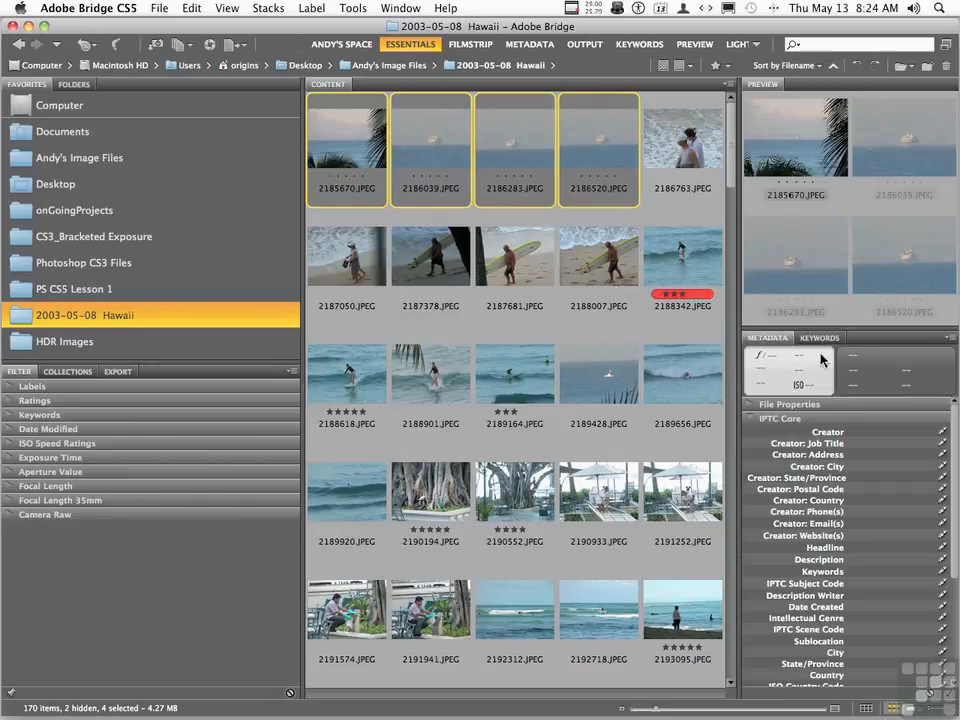
left_click(949, 339)
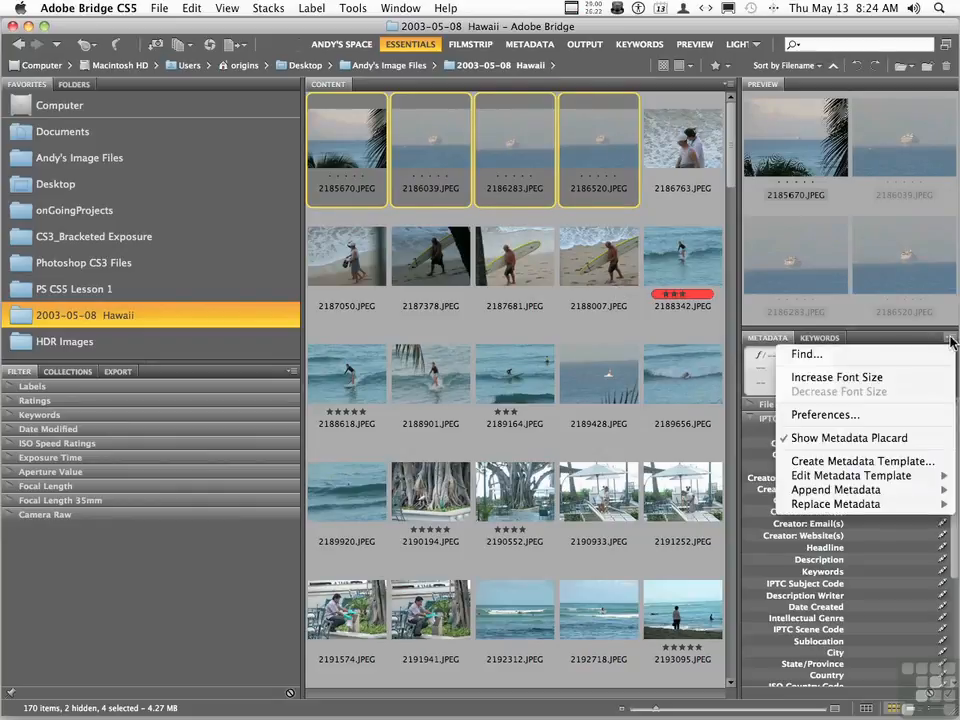
mouse_move(861, 497)
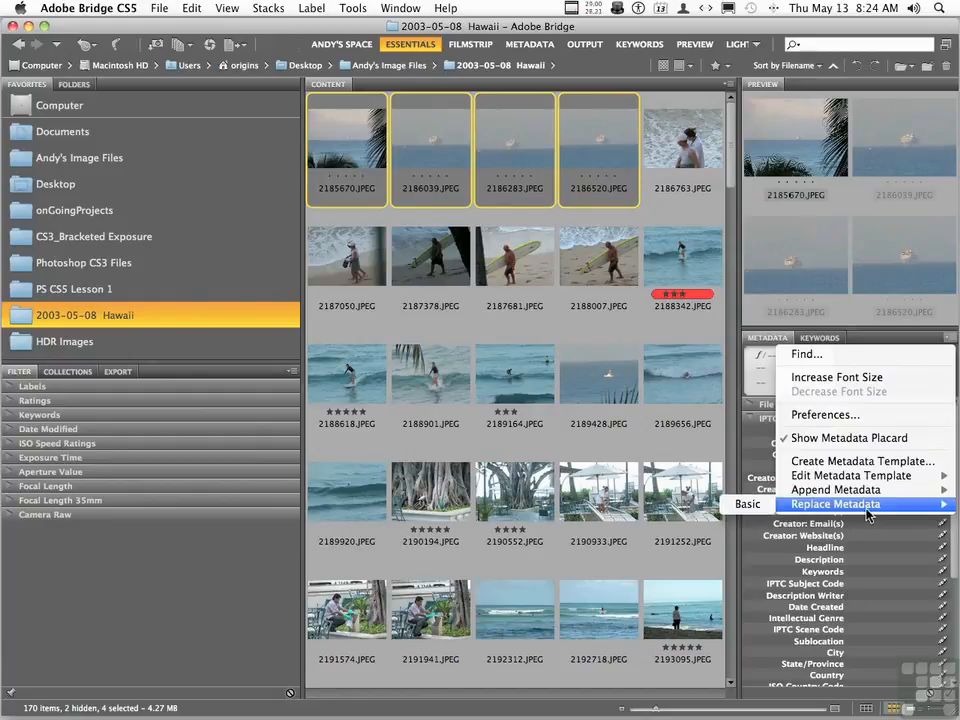
left_click(759, 506)
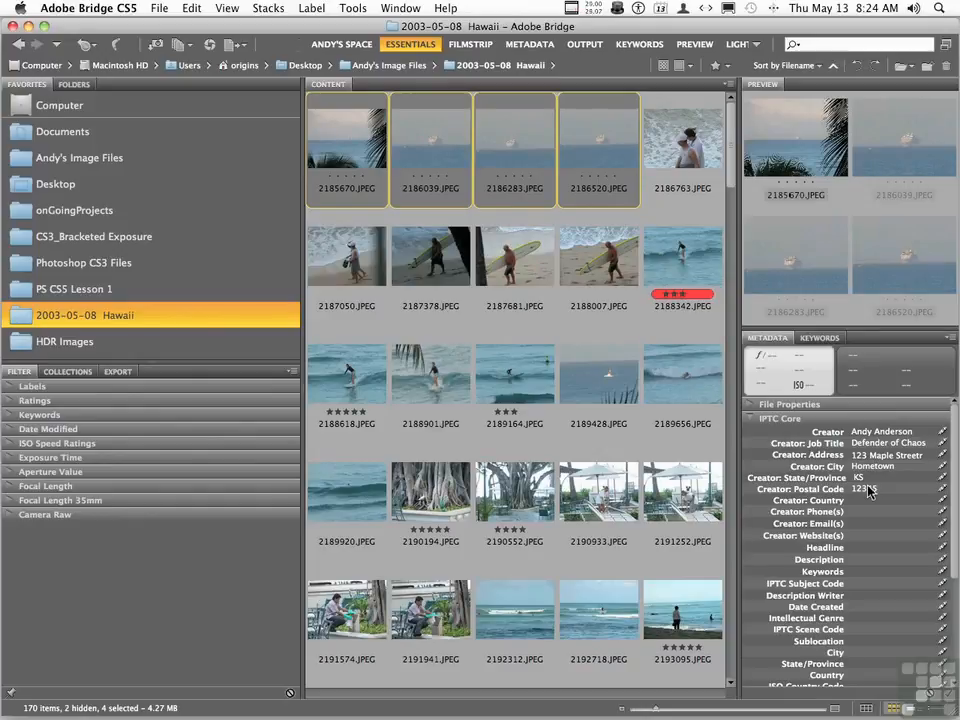
scroll(879, 544, "down", 4)
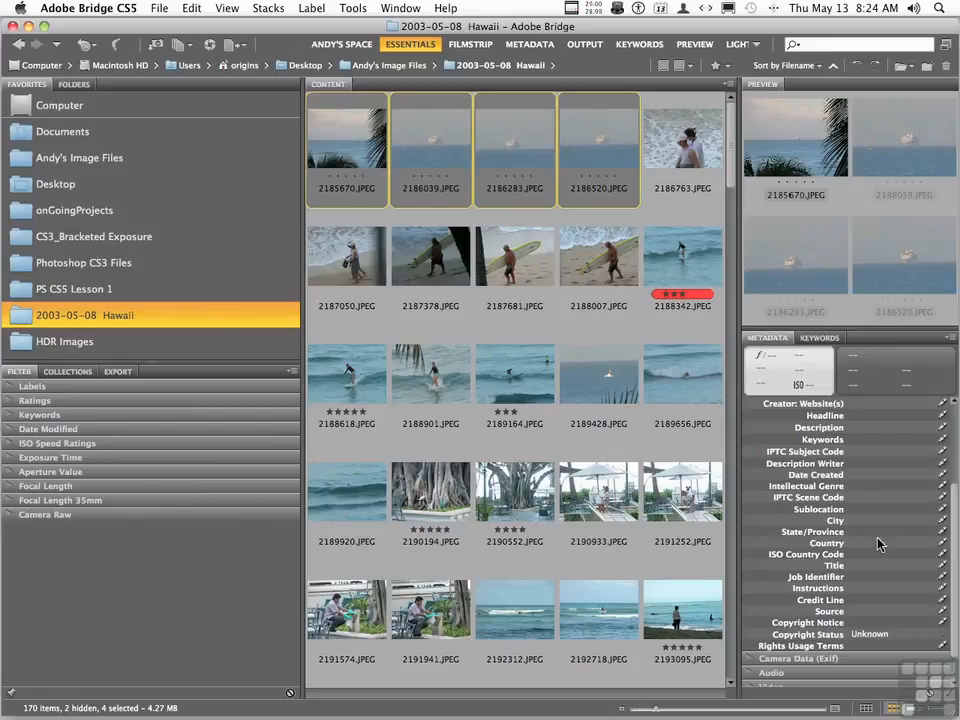
scroll(878, 543, "up", 5)
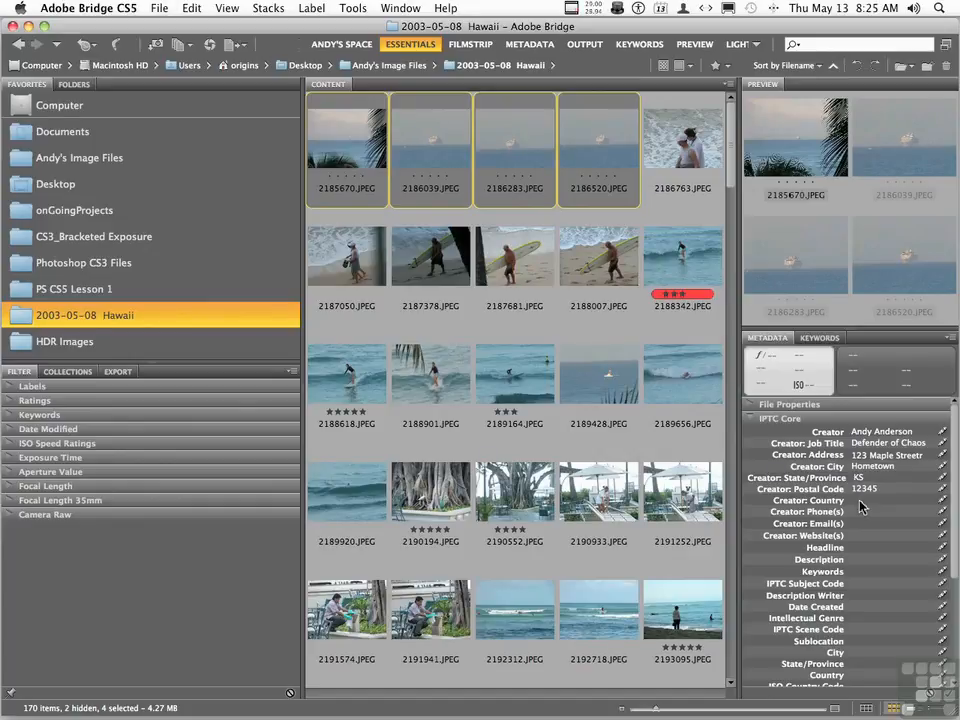
Step: Start a new metadata template named Copyright and clear all of its prefilled values
left_click(950, 339)
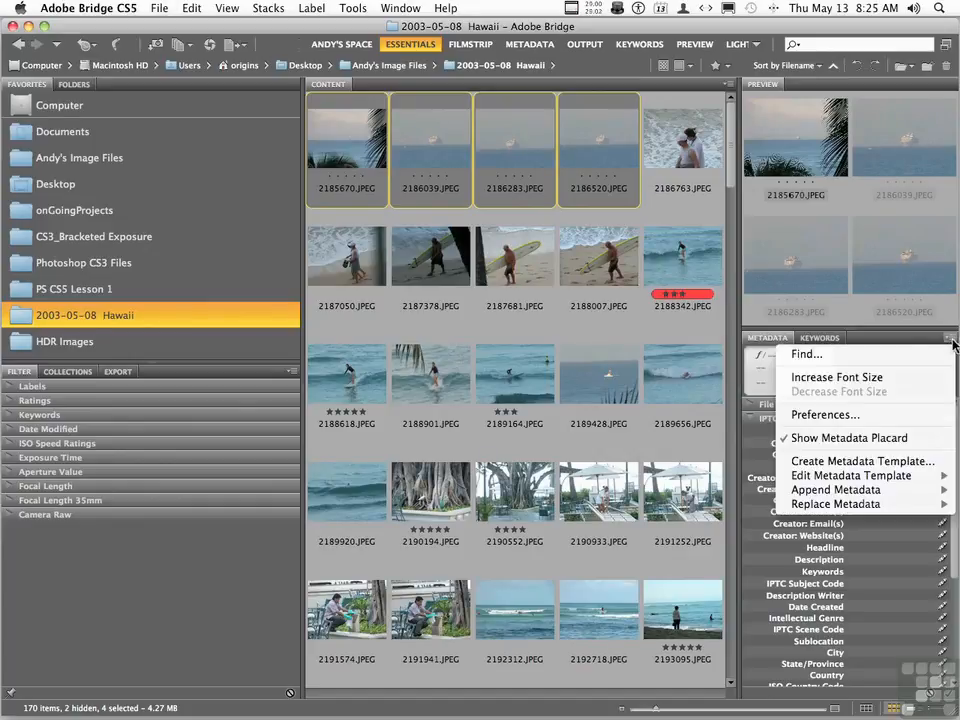
left_click(855, 462)
type("Copyright")
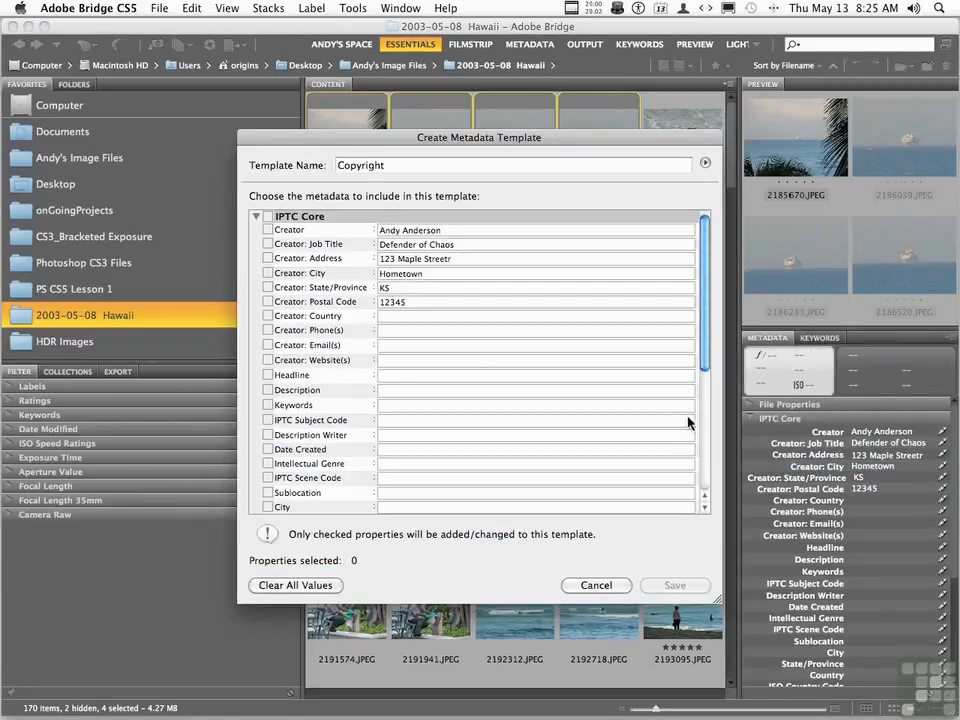
left_click(318, 585)
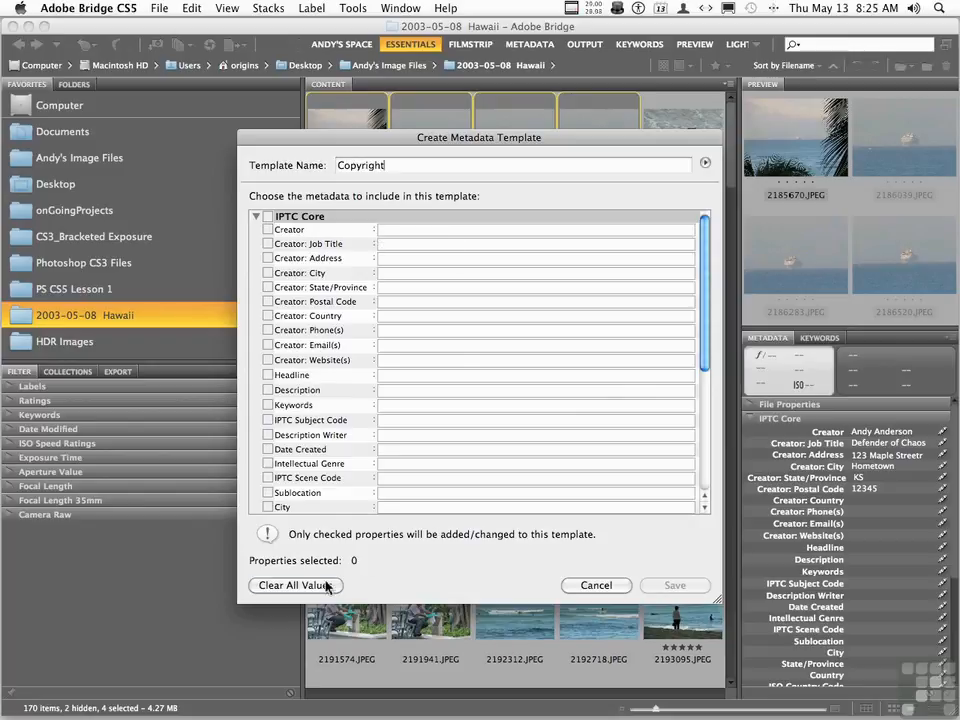
Step: Include Copyright Status in the Copyright template and set it to Copyrighted
scroll(470, 461, "down", 2)
scroll(472, 461, "down", 3)
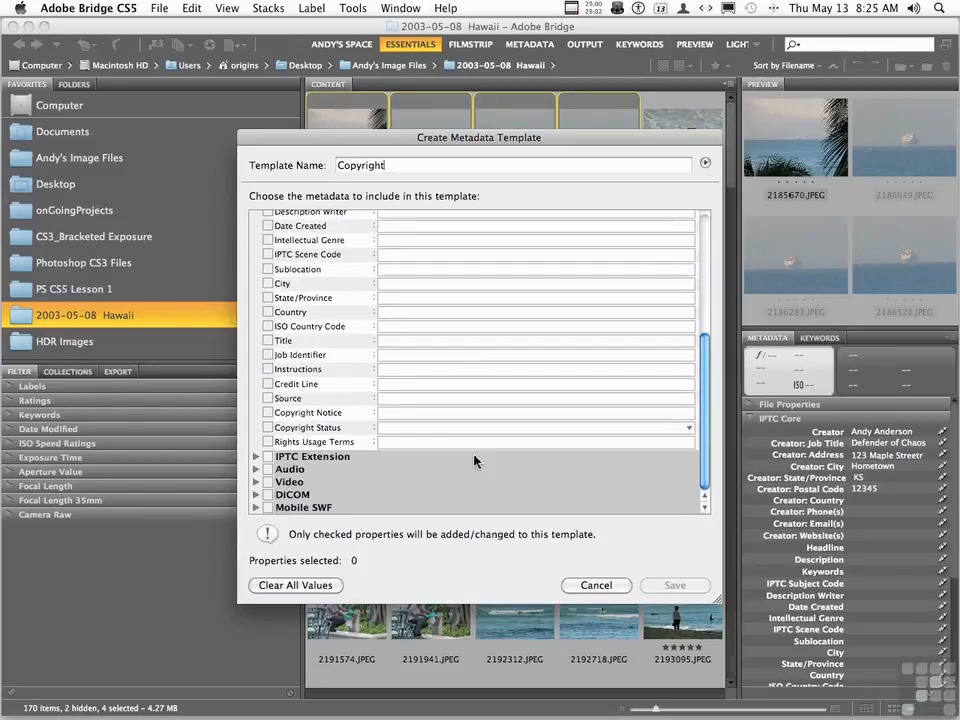
left_click(268, 428)
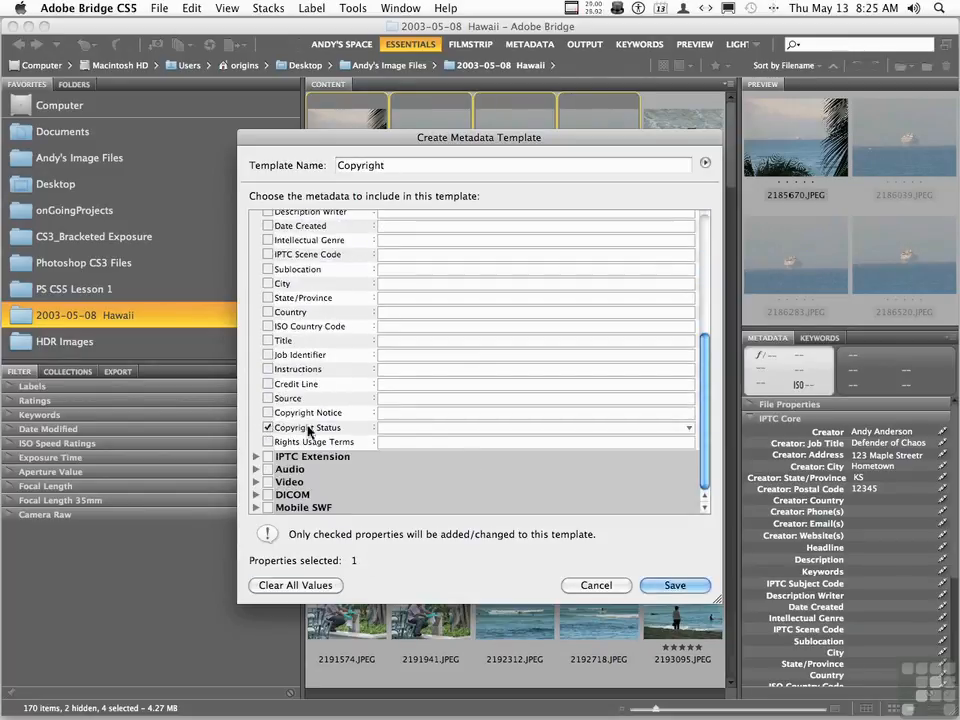
left_click(410, 428)
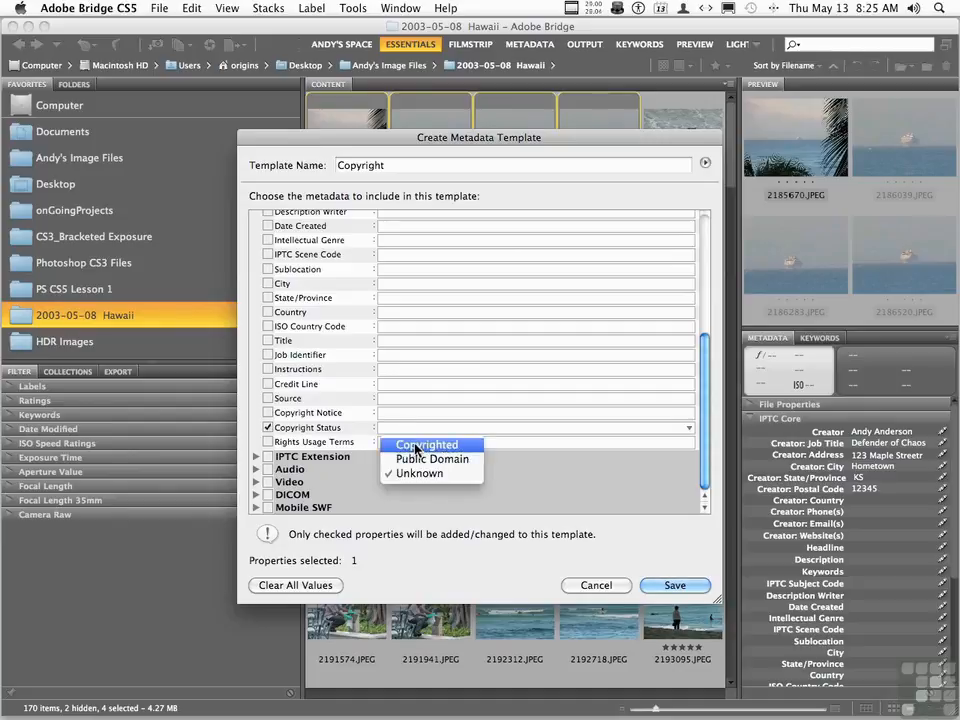
left_click(416, 445)
Step: Set the template's Rights Usage Terms to "You have no rights to this image" and save the template
left_click(516, 441)
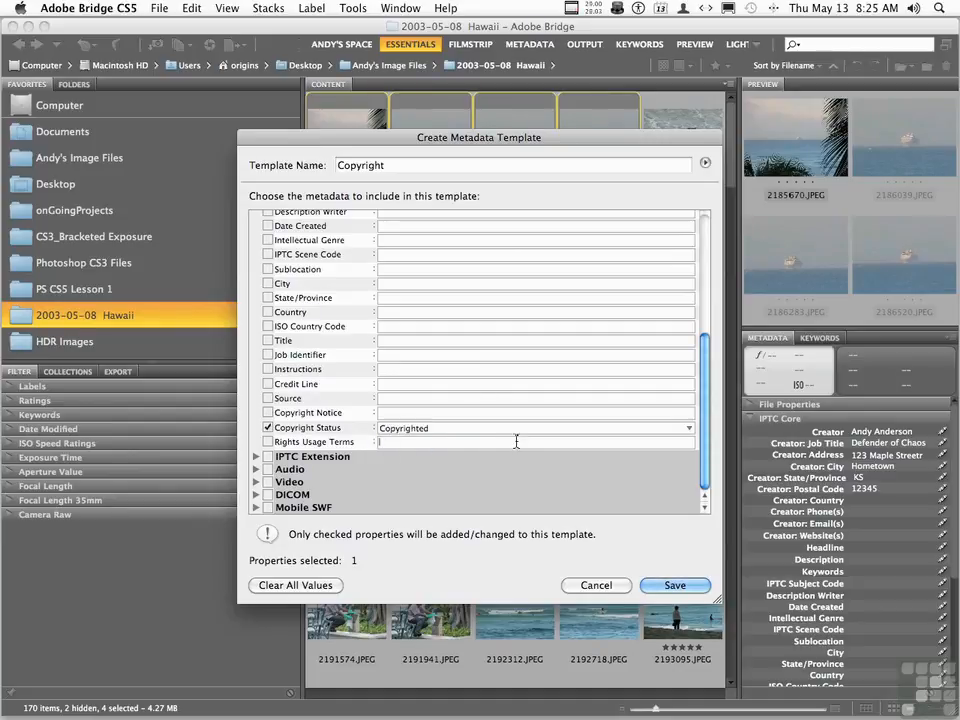
type("You")
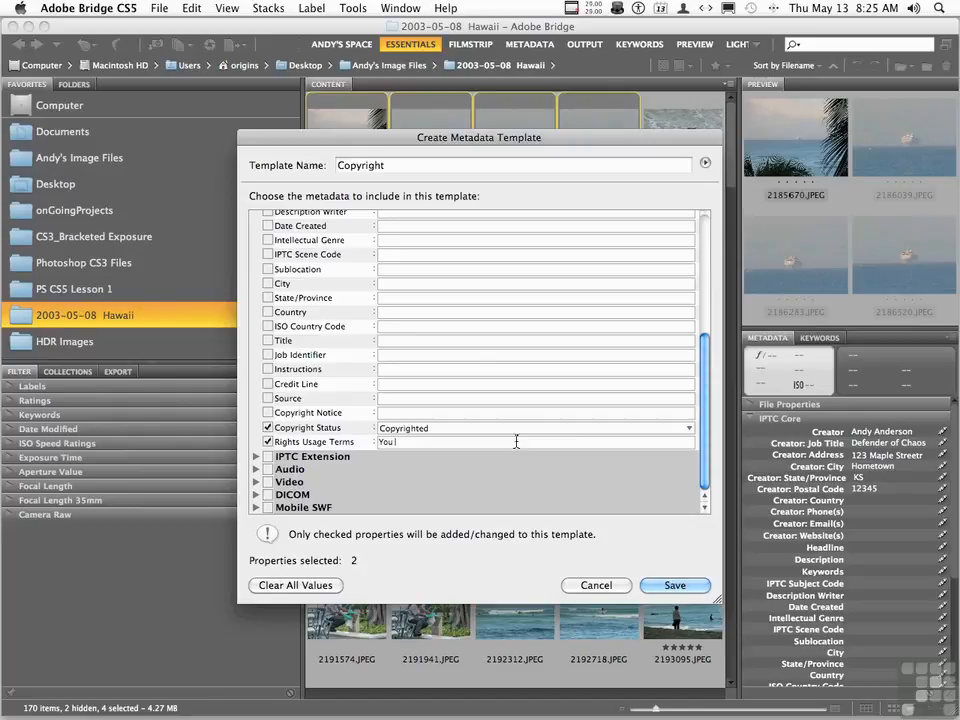
type(" have no rights to this image")
scroll(450, 280, "up", 10)
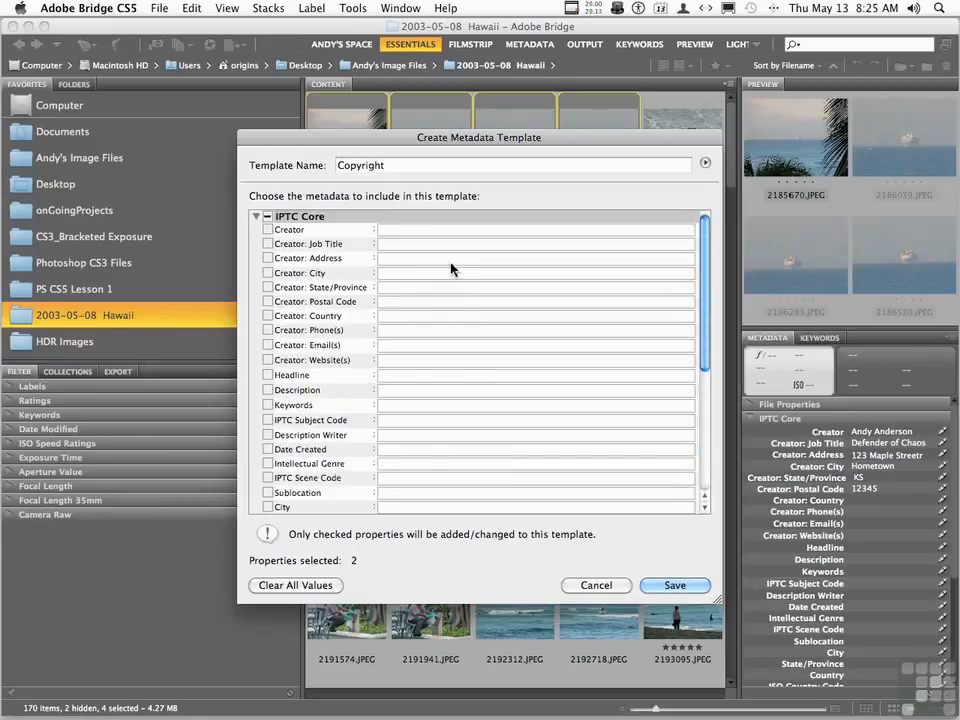
scroll(455, 330, "down", 10)
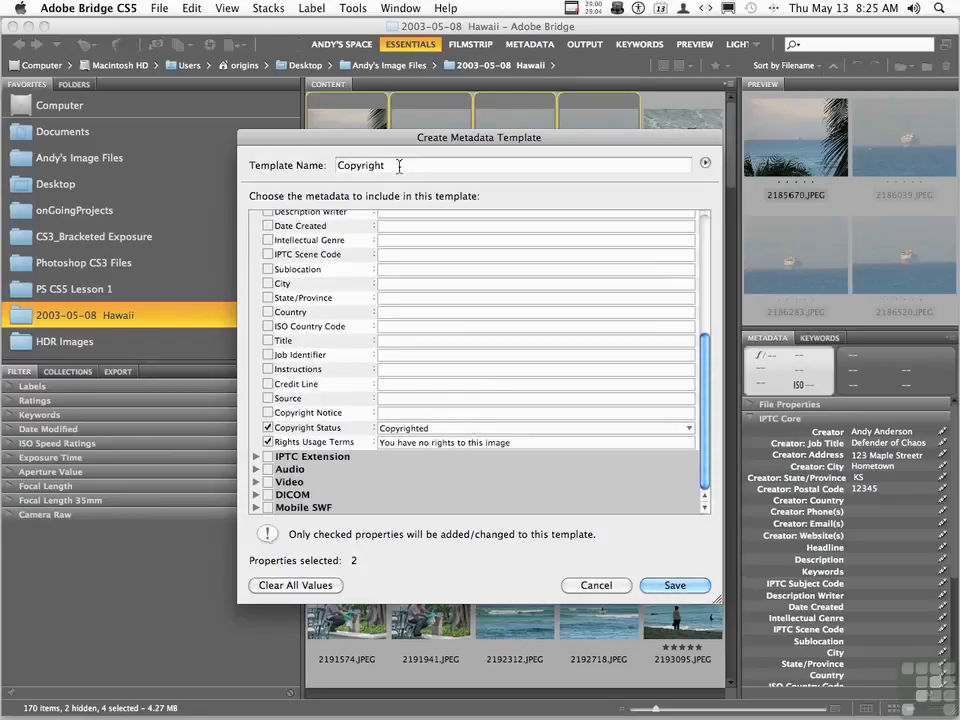
left_click(675, 585)
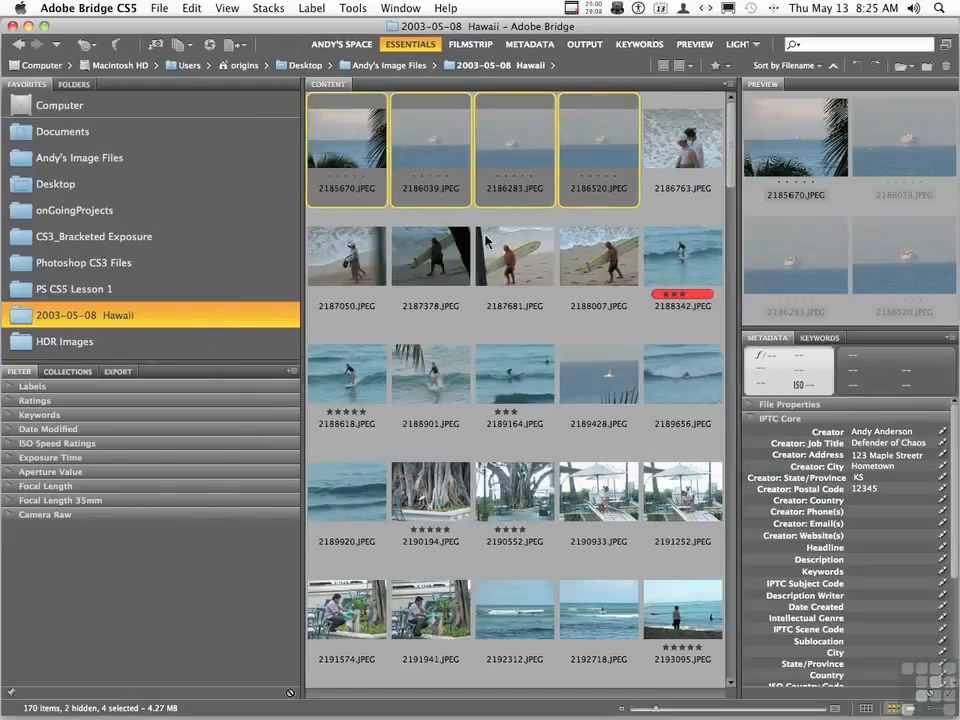
Step: Append the Copyright template's metadata to photos 2186283.JPEG and 2185670.JPEG and review their copyright fields
left_click(527, 178)
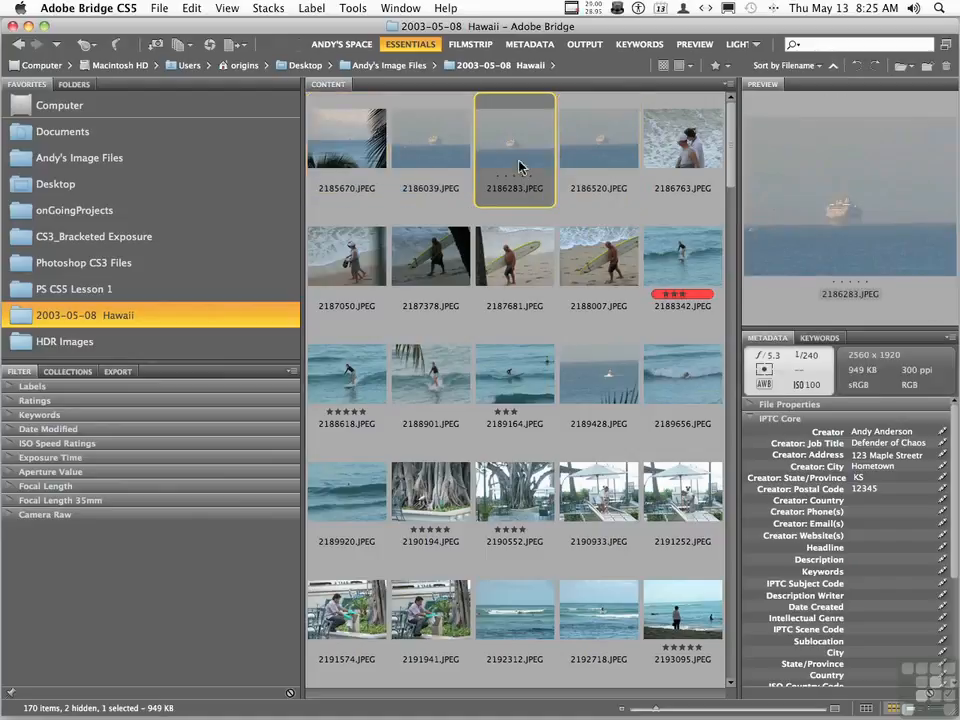
left_click(343, 183, "super")
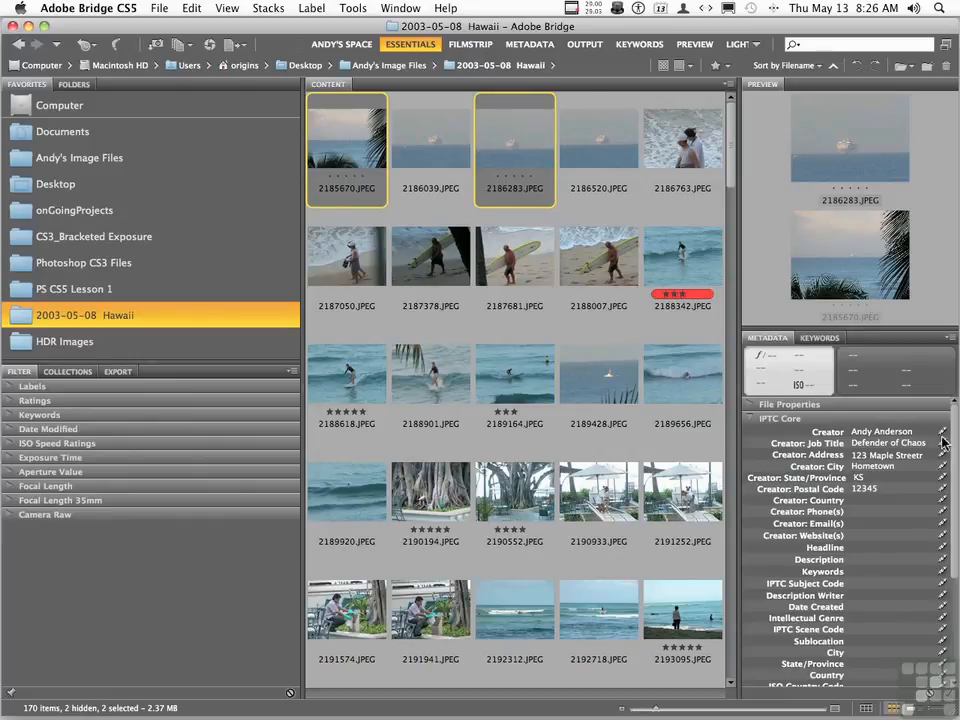
left_click(950, 338)
mouse_move(821, 490)
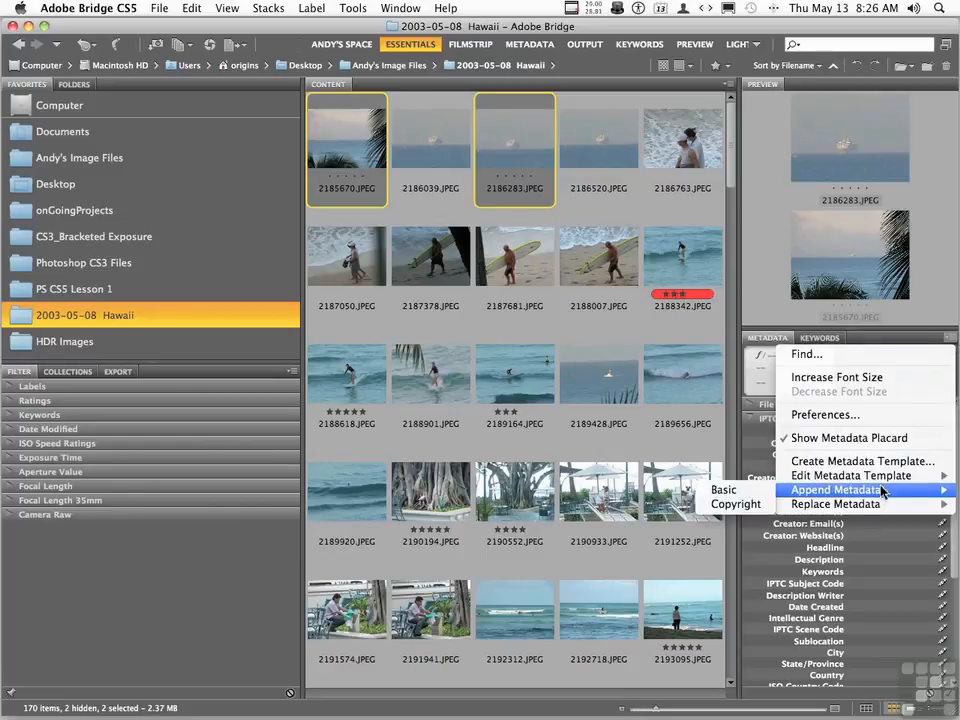
left_click(735, 503)
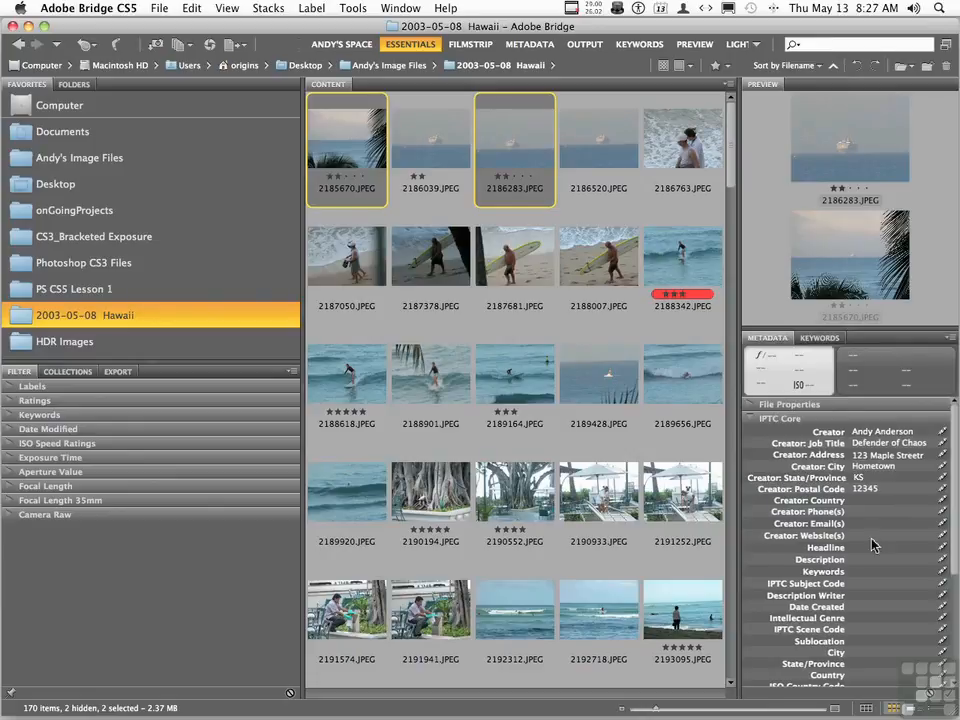
scroll(871, 545, "down", 5)
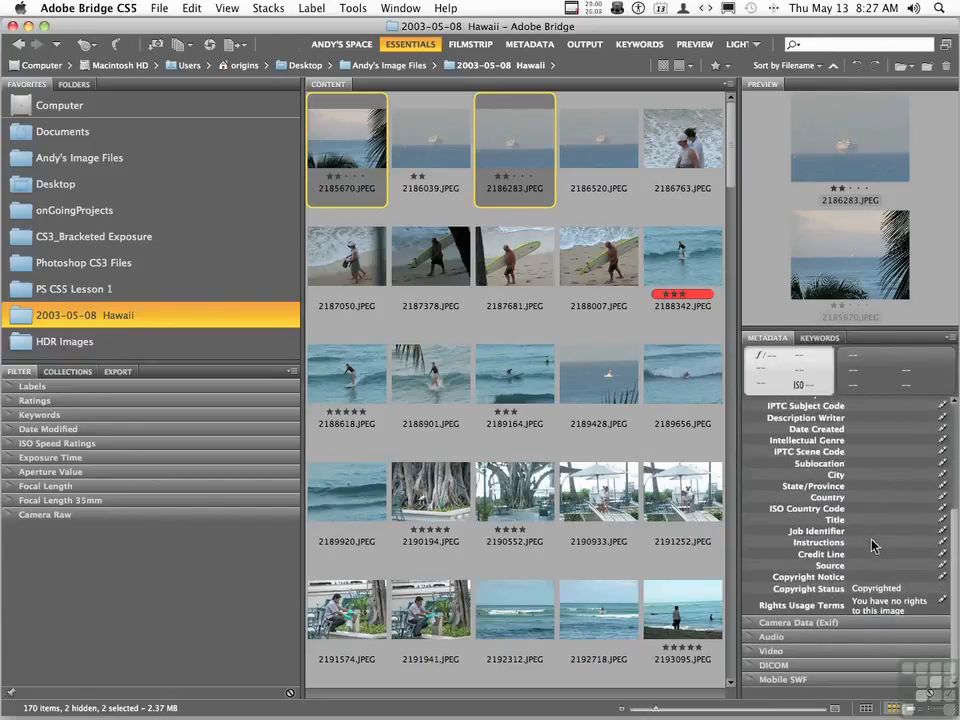
scroll(871, 545, "up", 5)
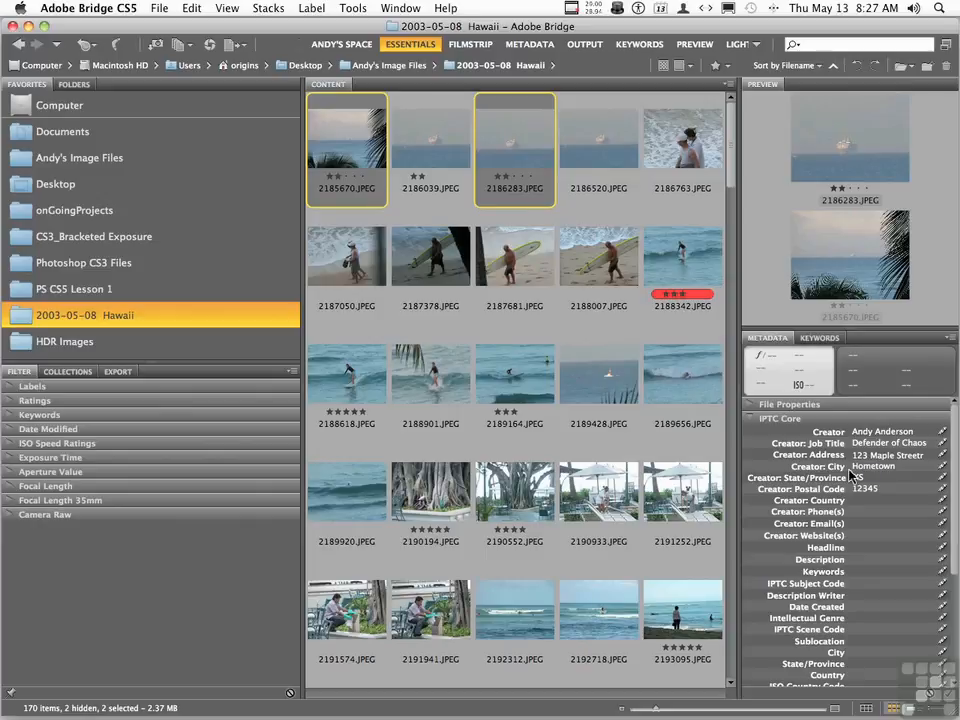
Step: Open the metadata template commands for the two selected photos
left_click(950, 340)
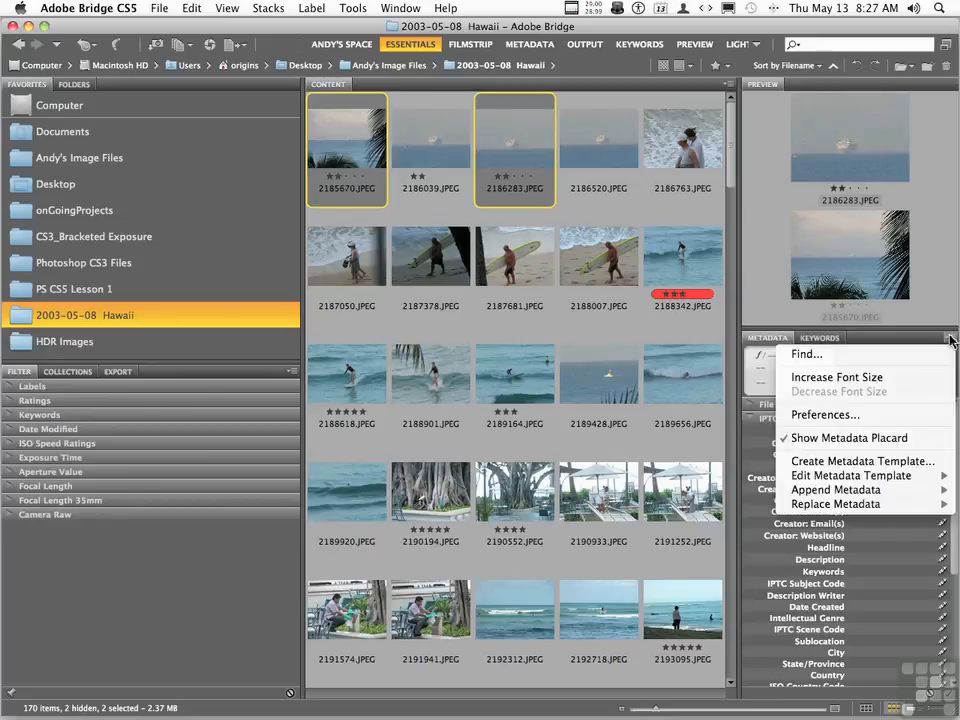